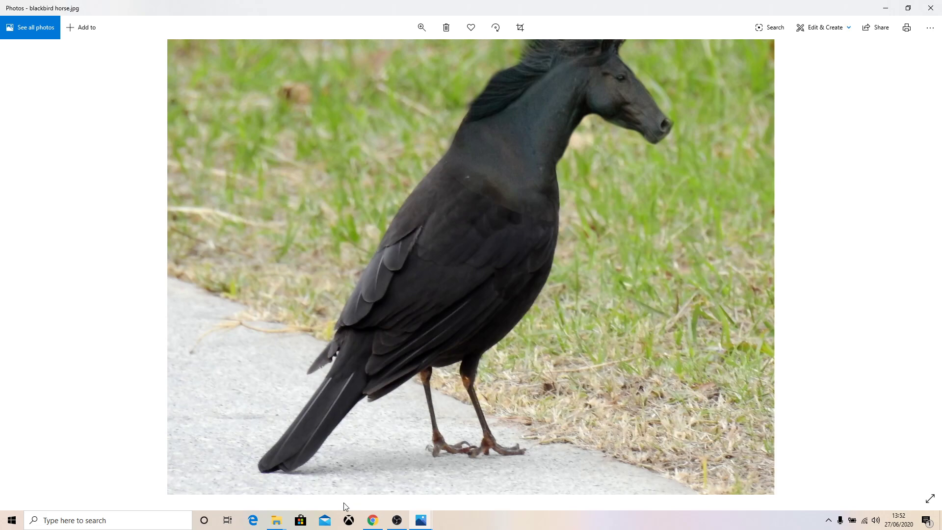
Switch to Chrome and save the running black horse picture from the image search as RSPCA-black-horse (2) in the PIXLR folder.
{"action": "left_click", "coordinate": [373, 520]}
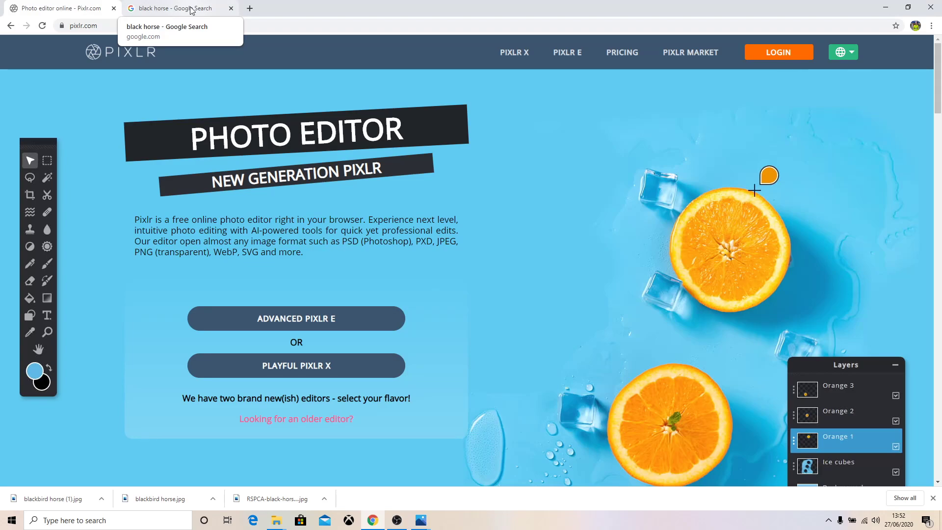
{"action": "left_click", "coordinate": [159, 11]}
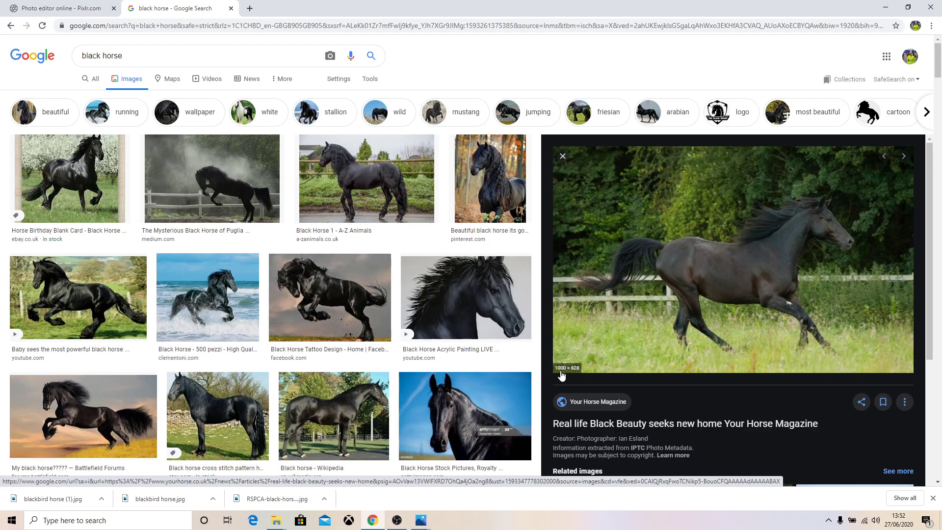
{"action": "right_click", "coordinate": [686, 215]}
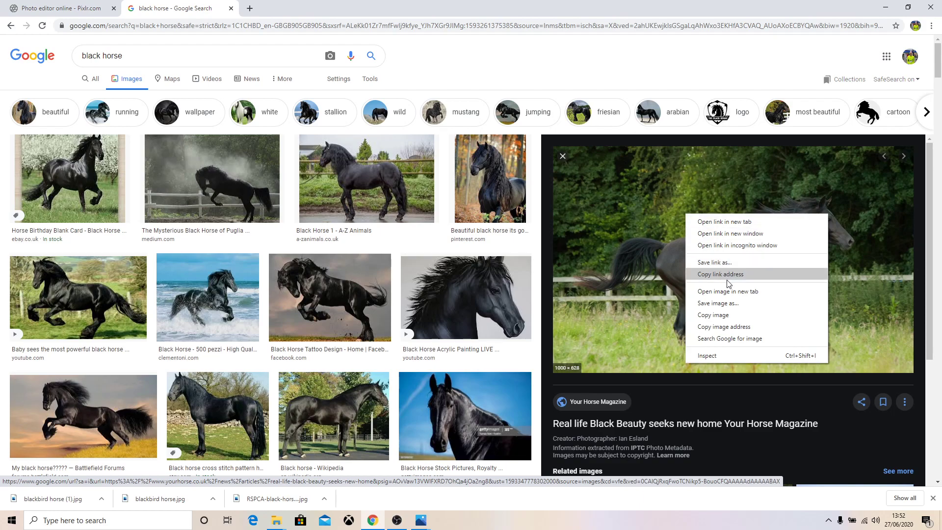
{"action": "left_click", "coordinate": [723, 303]}
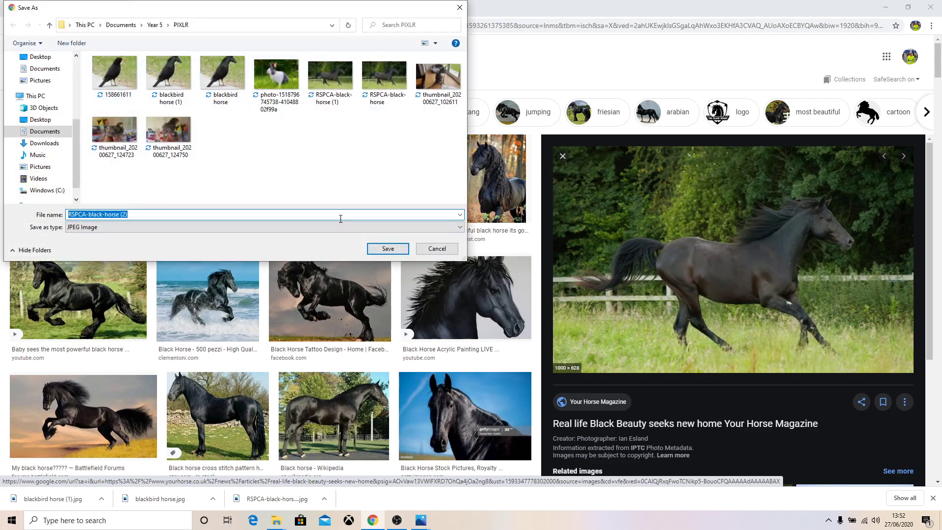
{"action": "left_click", "coordinate": [387, 249]}
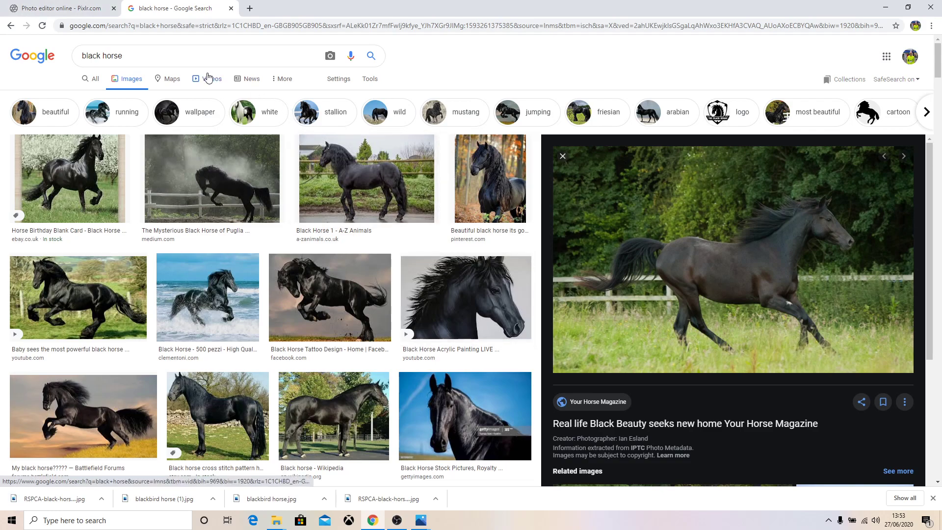
Launch the advanced Pixlr E editor and open the blackbird photo 158661611 from the PIXLR folder.
{"action": "left_click", "coordinate": [47, 9]}
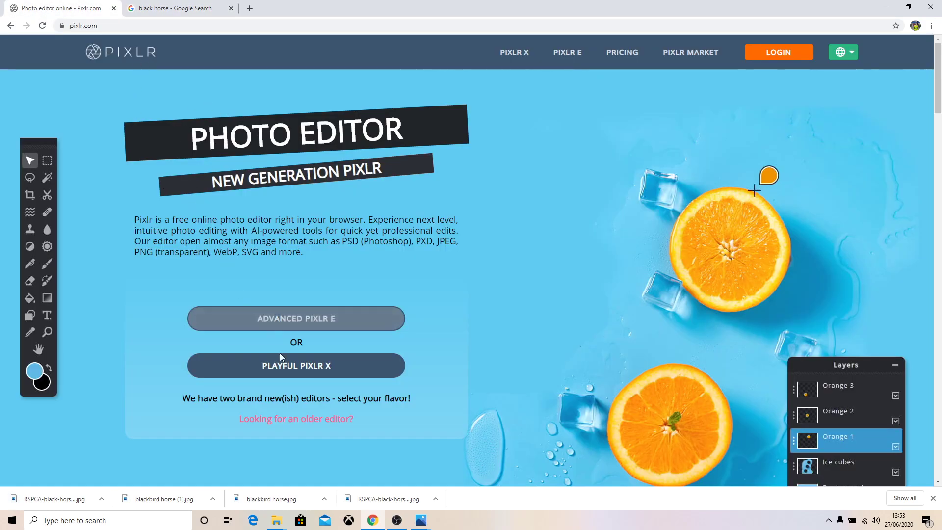
{"action": "left_click", "coordinate": [296, 322]}
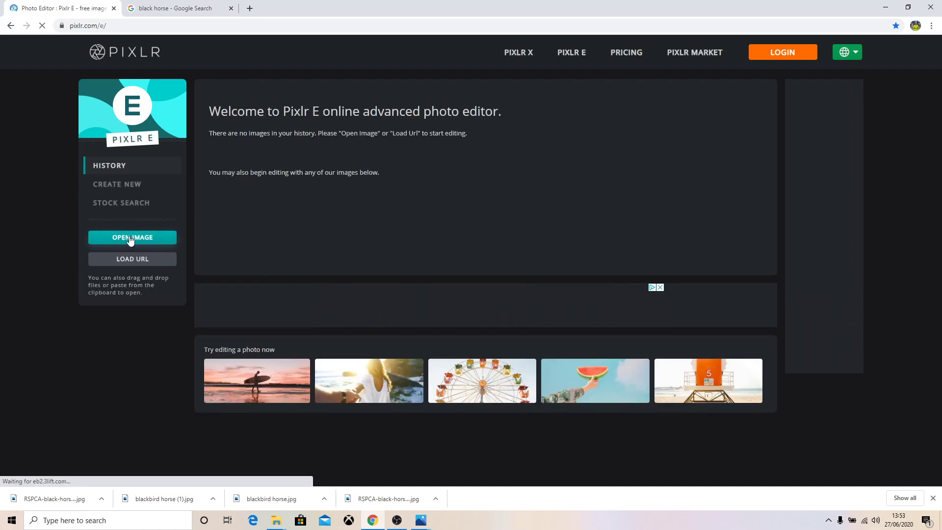
{"action": "left_click", "coordinate": [146, 240]}
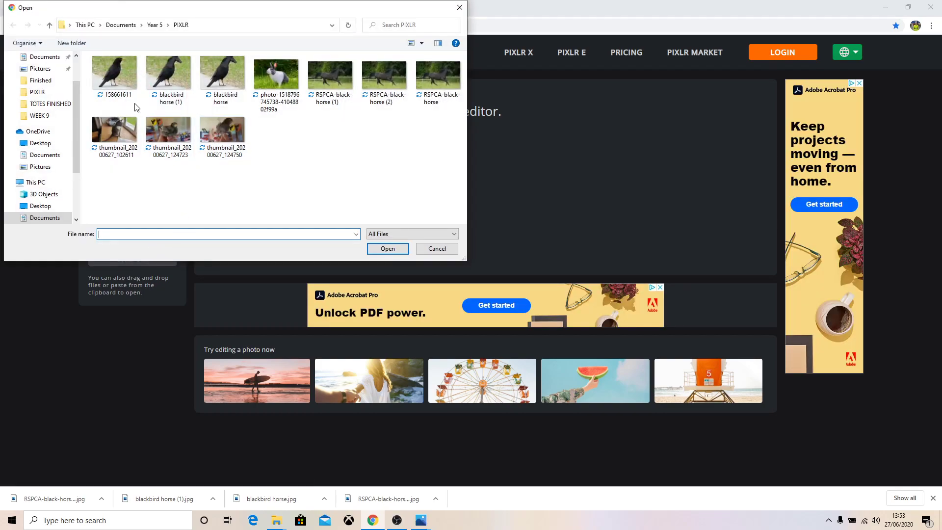
{"action": "double_click", "coordinate": [118, 70]}
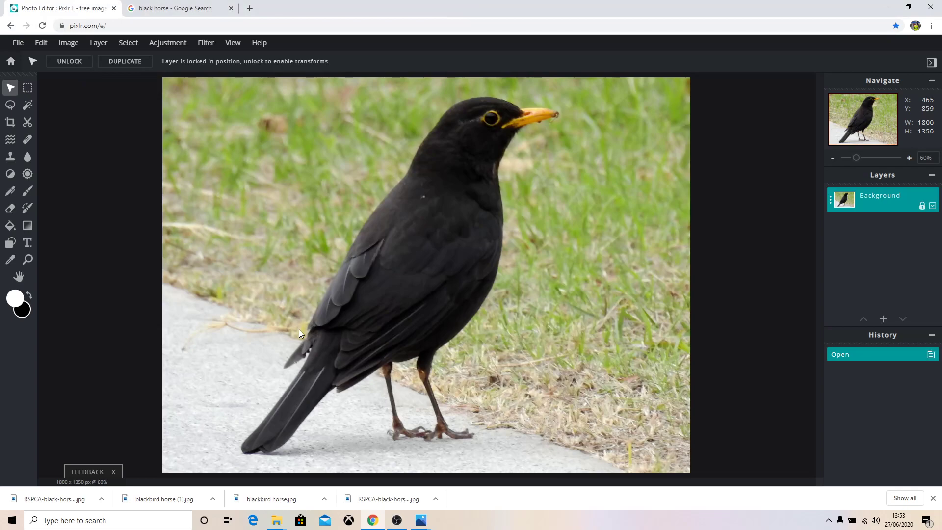
Open the RSPCA-black-horse photo as a second image in the editor.
{"action": "left_click", "coordinate": [18, 43]}
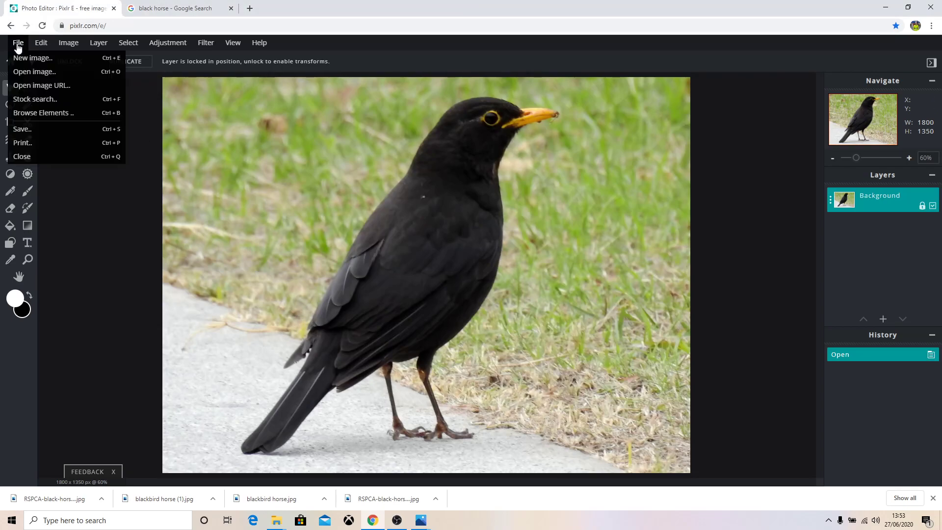
{"action": "left_click", "coordinate": [25, 70]}
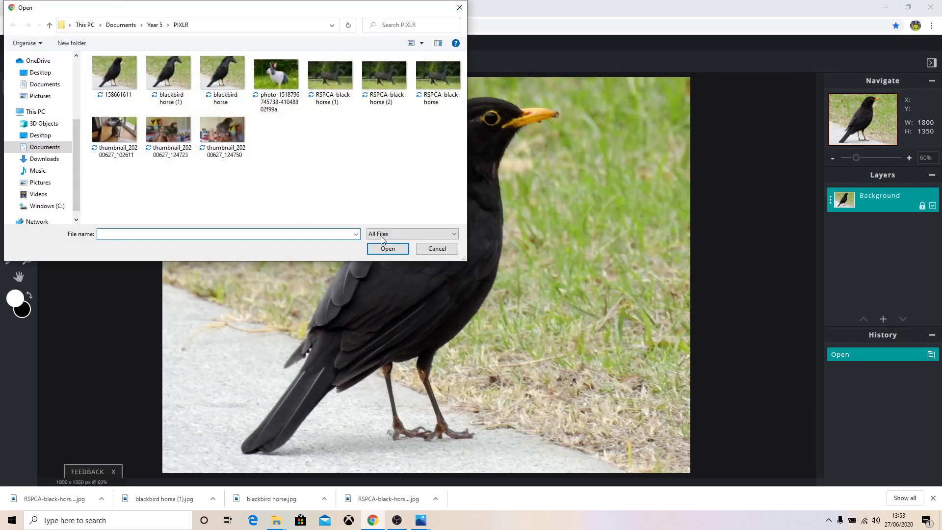
{"action": "double_click", "coordinate": [443, 72]}
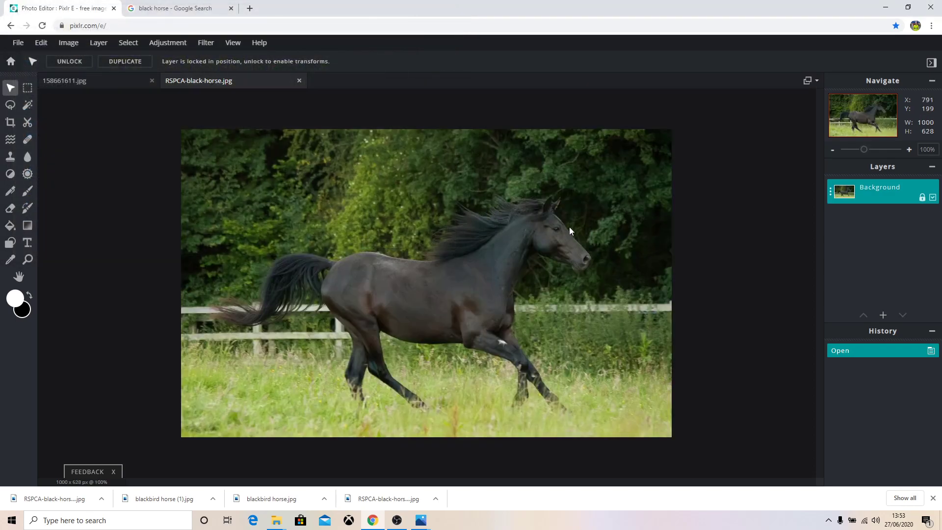
View the finished blackbird horse picture from the PIXLR folder as a reference, and return to the editor.
{"action": "mouse_move", "coordinate": [277, 521]}
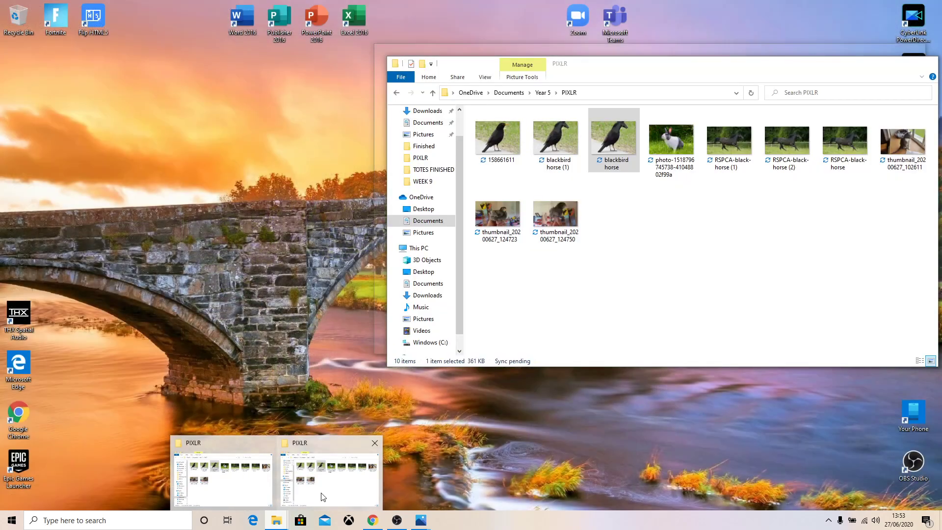
{"action": "left_click", "coordinate": [321, 497]}
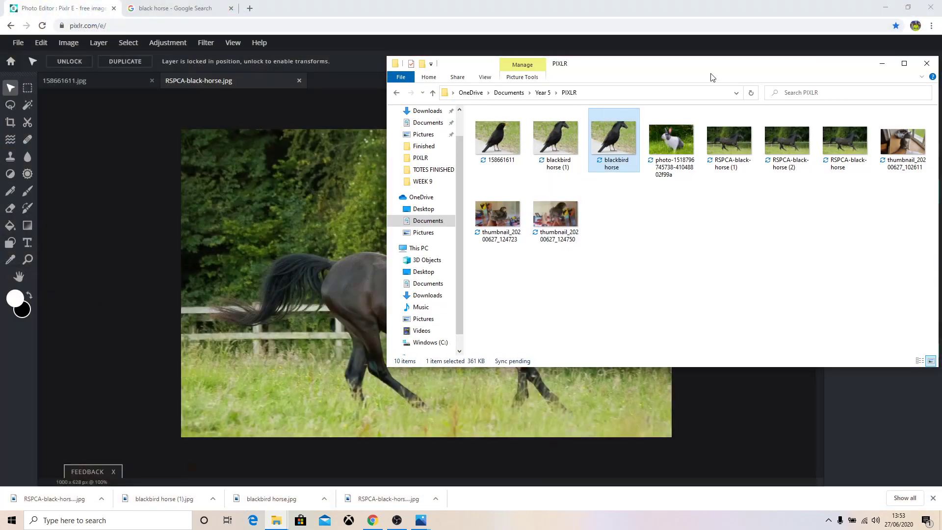
{"action": "double_click", "coordinate": [601, 146]}
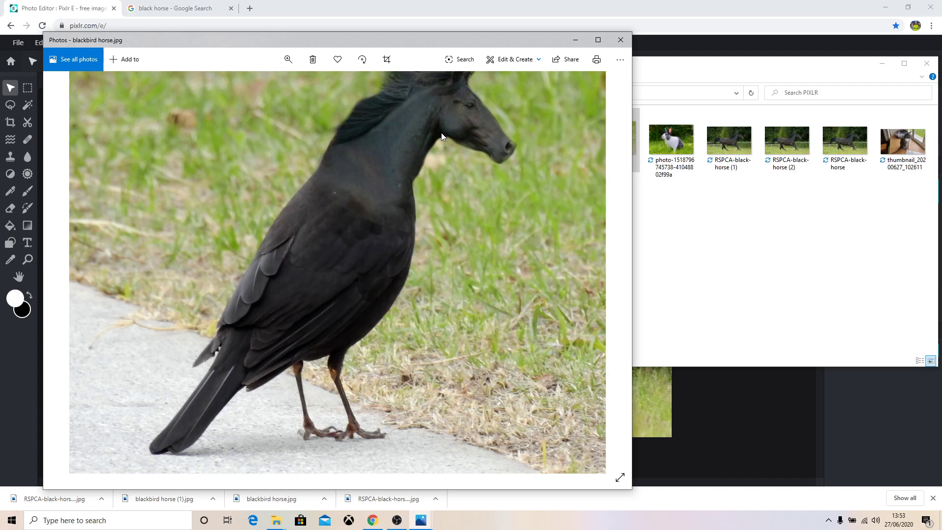
{"action": "left_click", "coordinate": [619, 41]}
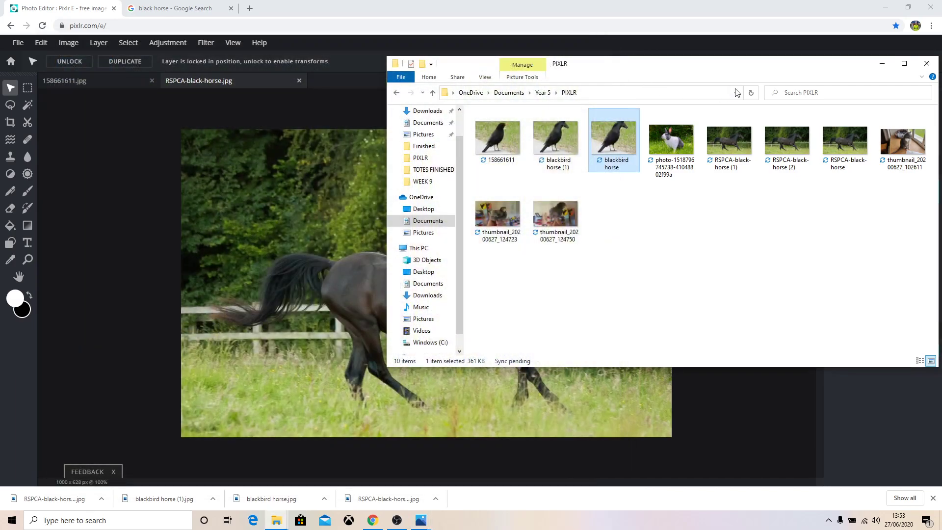
{"action": "left_click", "coordinate": [882, 63]}
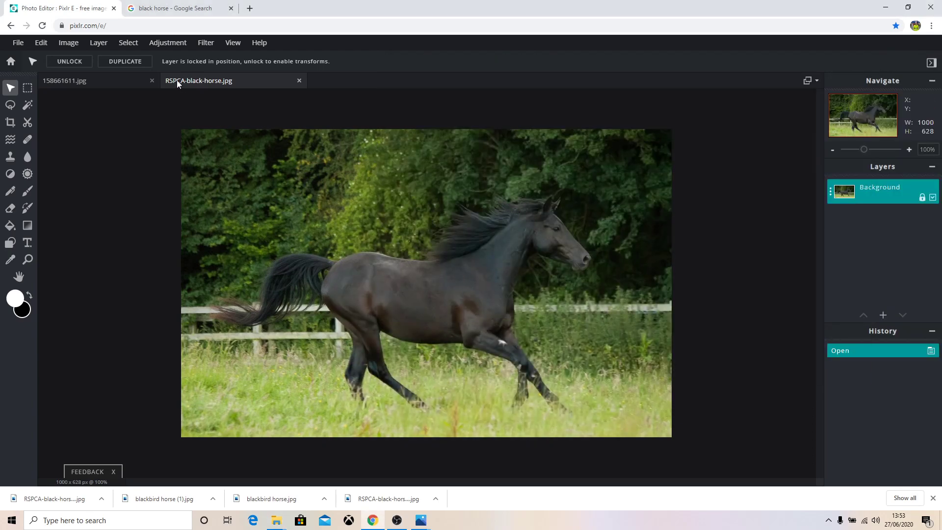
{"action": "left_click", "coordinate": [98, 84]}
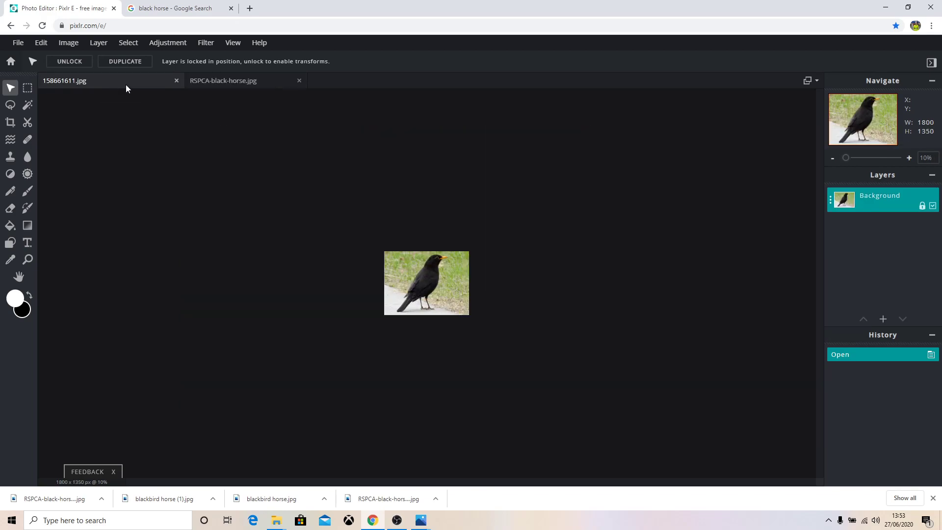
{"action": "left_click", "coordinate": [214, 83]}
{"action": "left_click", "coordinate": [122, 88]}
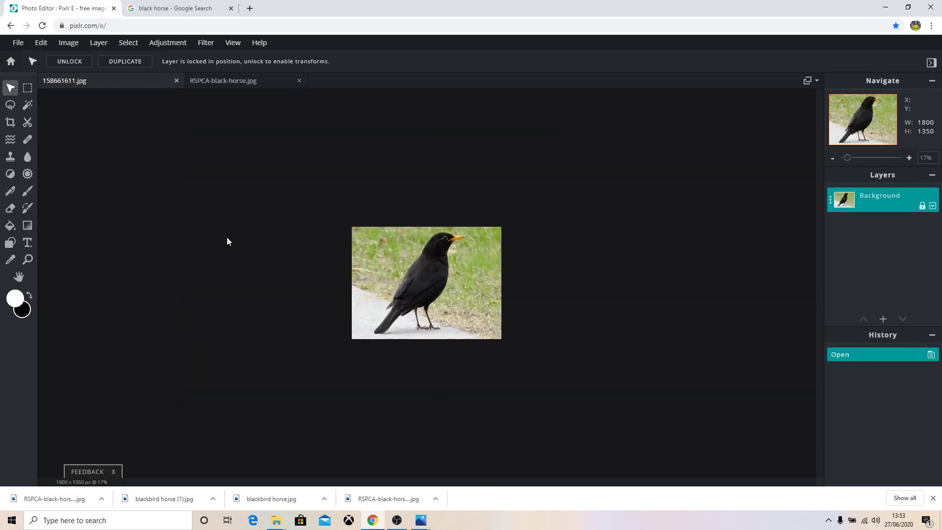
{"action": "left_click", "coordinate": [231, 84]}
{"action": "left_click", "coordinate": [116, 84]}
{"action": "left_click", "coordinate": [212, 86]}
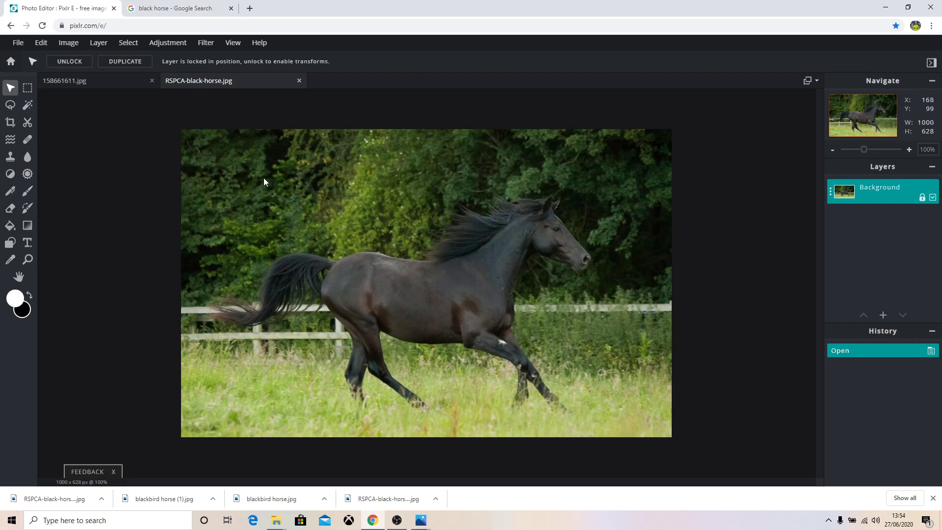
Lasso a loose selection of about 477 × 376 px around the horse's head and neck and copy it.
{"action": "left_click", "coordinate": [10, 106]}
{"action": "mouse_move", "coordinate": [440, 275]}
{"action": "left_mouse_down"}
{"action": "mouse_move", "coordinate": [409, 241]}
{"action": "mouse_move", "coordinate": [412, 215]}
{"action": "mouse_move", "coordinate": [426, 188]}
{"action": "mouse_move", "coordinate": [493, 159]}
{"action": "mouse_move", "coordinate": [547, 158]}
{"action": "mouse_move", "coordinate": [583, 169]}
{"action": "mouse_move", "coordinate": [630, 220]}
{"action": "mouse_move", "coordinate": [640, 256]}
{"action": "mouse_move", "coordinate": [629, 311]}
{"action": "mouse_move", "coordinate": [583, 342]}
{"action": "mouse_move", "coordinate": [529, 332]}
{"action": "mouse_move", "coordinate": [440, 275]}
{"action": "left_mouse_up"}
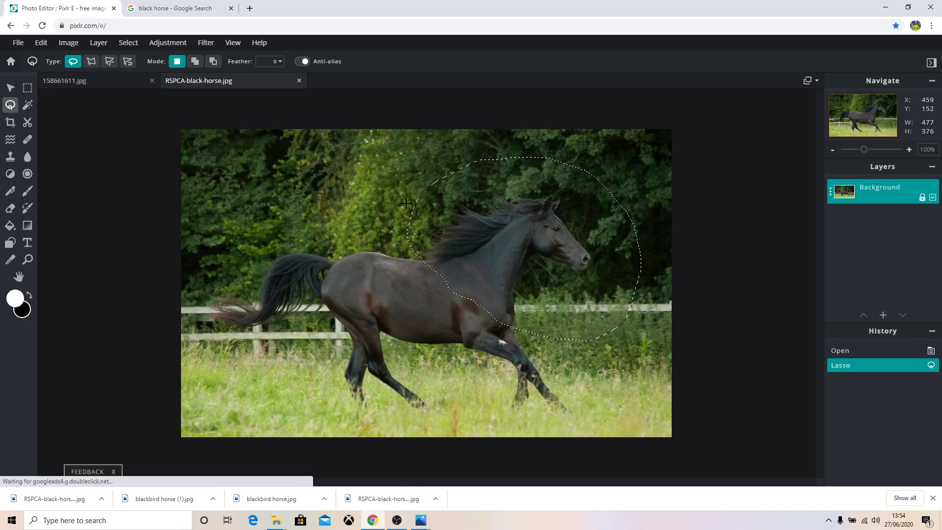
{"action": "left_click", "coordinate": [40, 44]}
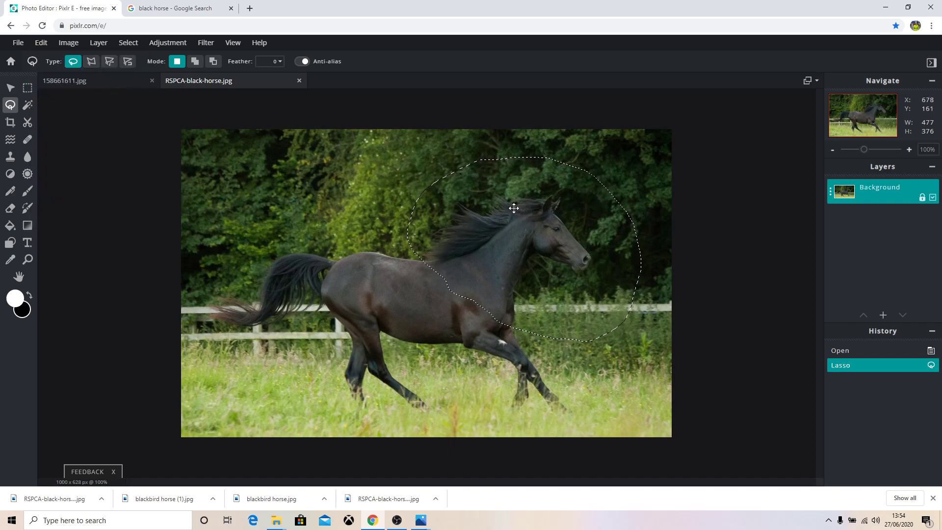
{"action": "left_click", "coordinate": [39, 44]}
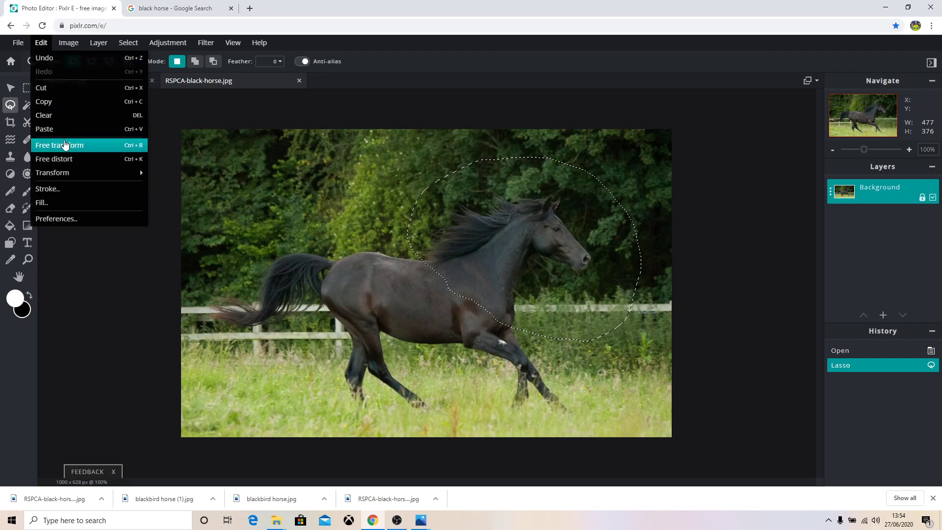
{"action": "left_click", "coordinate": [60, 109]}
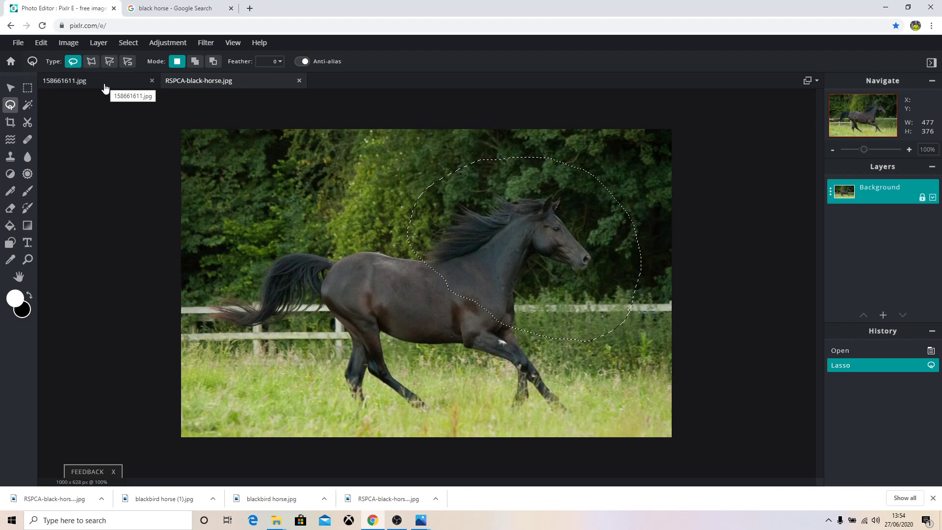
Paste the copied horse head into the blackbird image 158661611.jpg.
{"action": "left_click", "coordinate": [105, 88]}
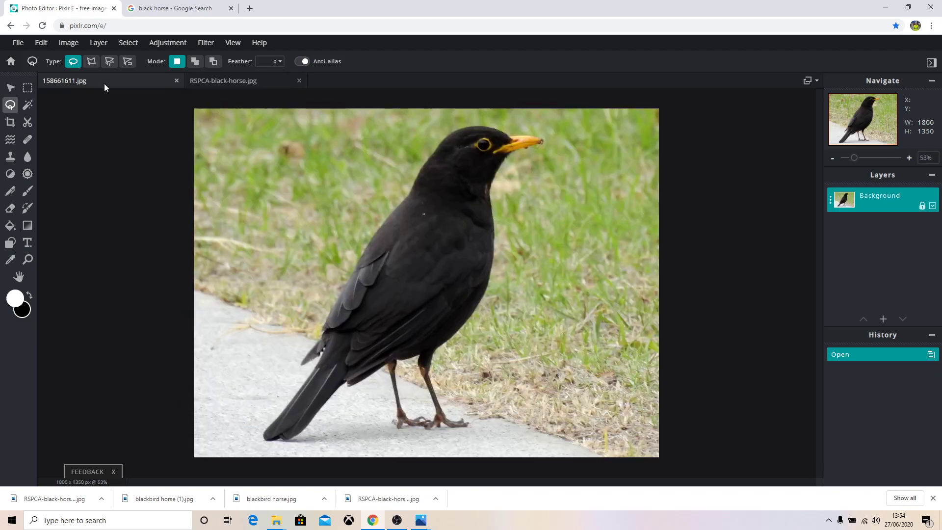
{"action": "left_click", "coordinate": [41, 44]}
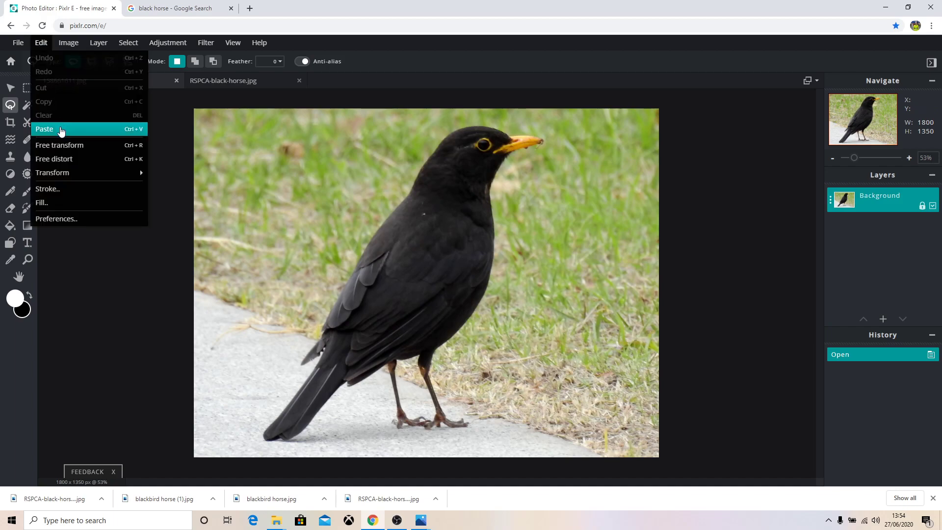
{"action": "left_click", "coordinate": [61, 130]}
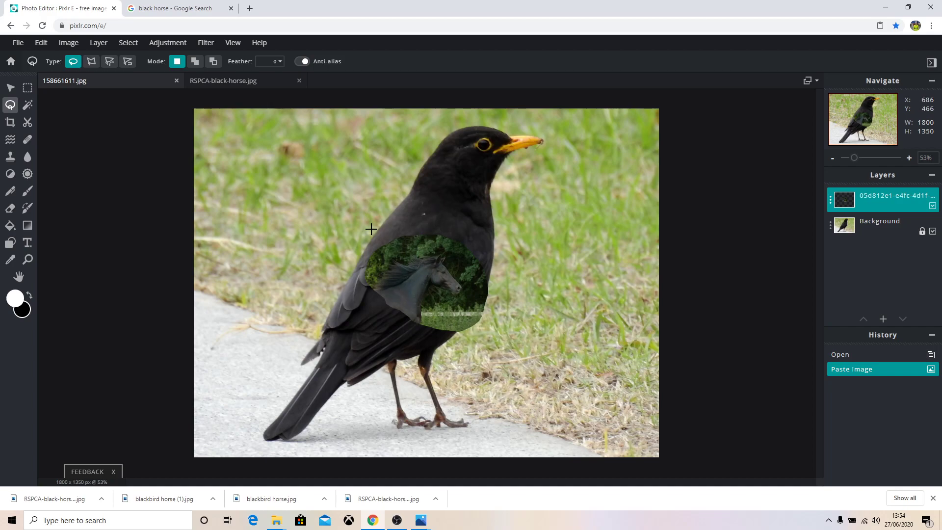
Free transform the pasted horse head to about 1050 × 811 px, position it over the blackbird's head and neck, and apply the transform.
{"action": "left_click", "coordinate": [37, 48]}
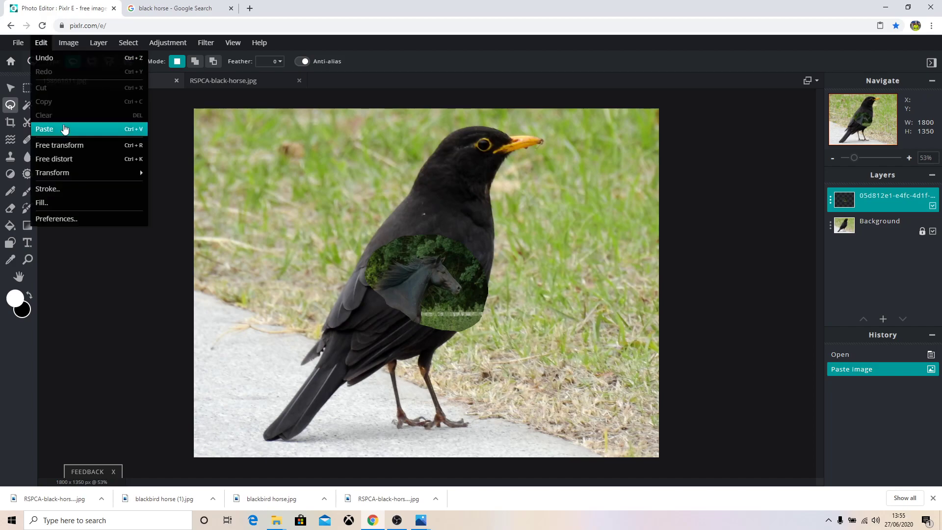
{"action": "left_click", "coordinate": [70, 145]}
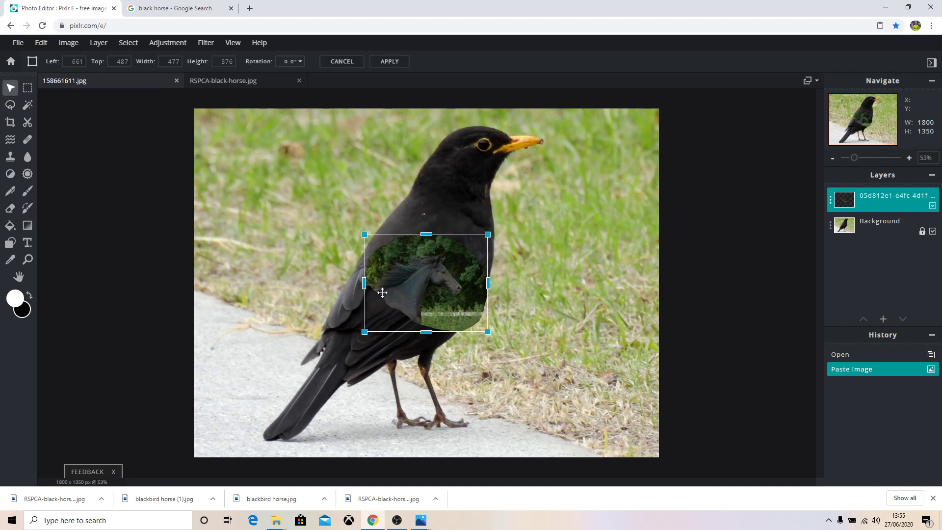
{"action": "left_click_drag", "start_coordinate": [435, 275], "coordinate": [465, 195]}
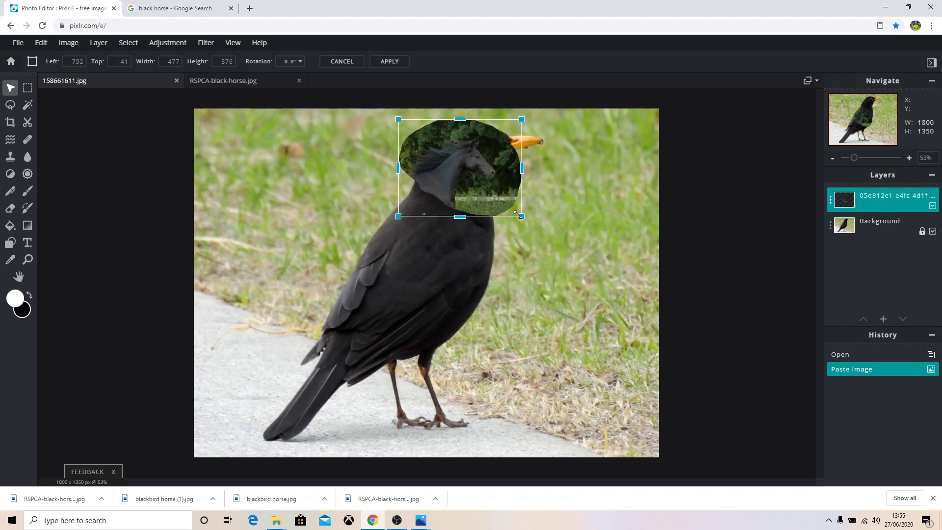
{"action": "left_click_drag", "start_coordinate": [522, 216], "coordinate": [644, 307]}
{"action": "left_click_drag", "start_coordinate": [552, 246], "coordinate": [533, 204]}
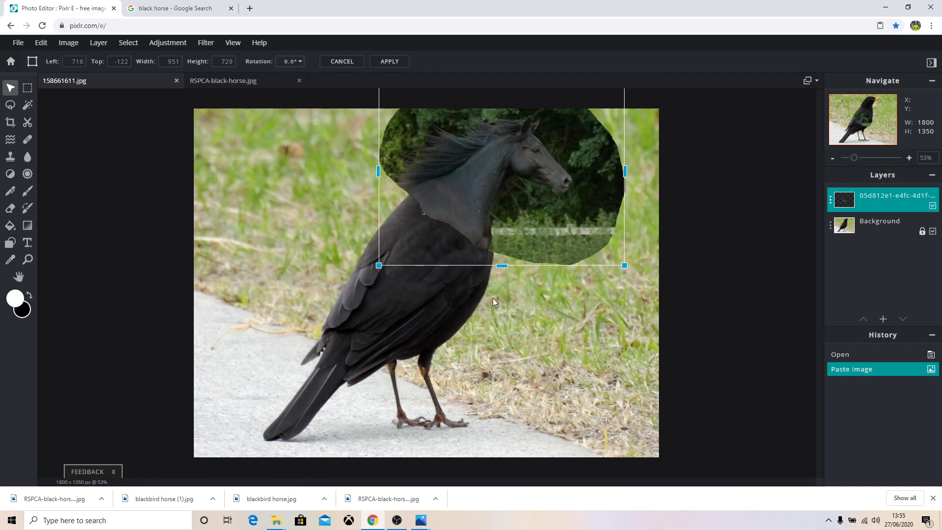
{"action": "left_click_drag", "start_coordinate": [476, 196], "coordinate": [489, 215]}
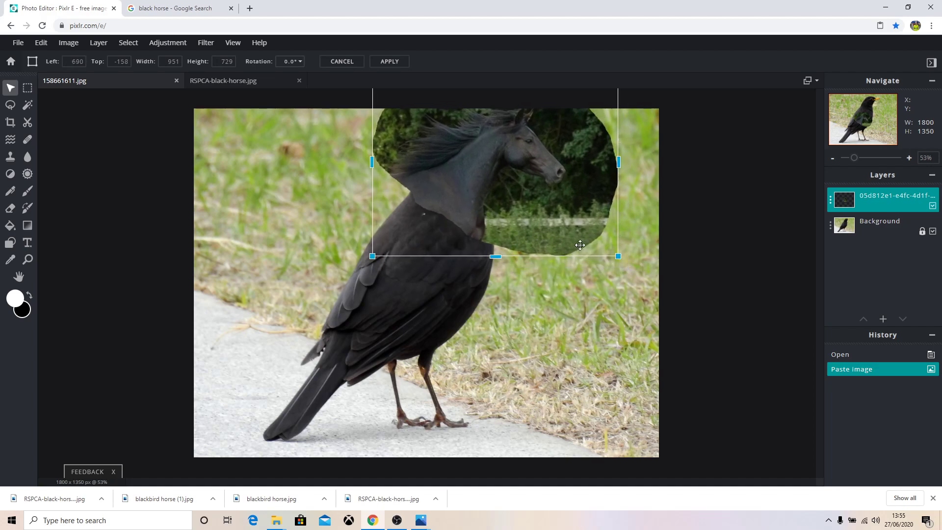
{"action": "left_click_drag", "start_coordinate": [617, 256], "coordinate": [643, 277]}
{"action": "mouse_move", "coordinate": [587, 240]}
{"action": "left_mouse_down"}
{"action": "mouse_move", "coordinate": [585, 215]}
{"action": "mouse_move", "coordinate": [587, 233]}
{"action": "left_mouse_up"}
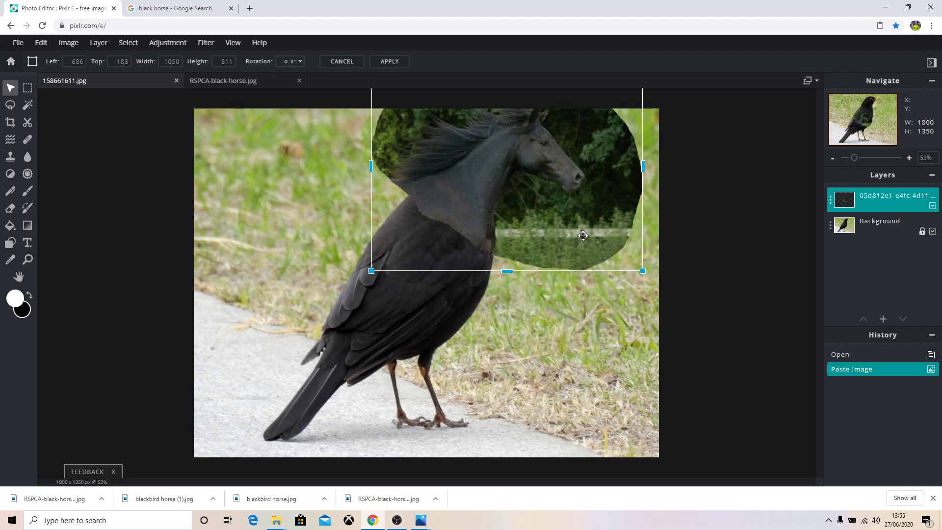
{"action": "left_click", "coordinate": [563, 329]}
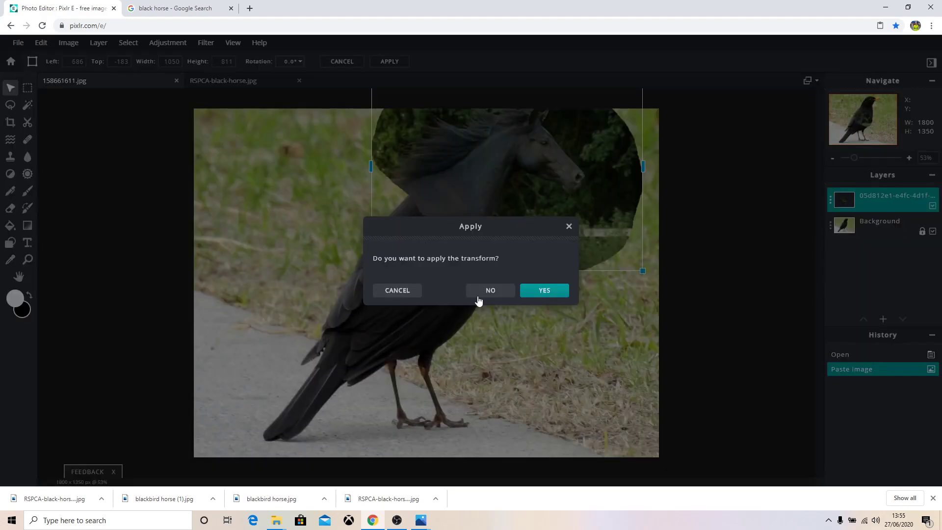
{"action": "left_click", "coordinate": [543, 291]}
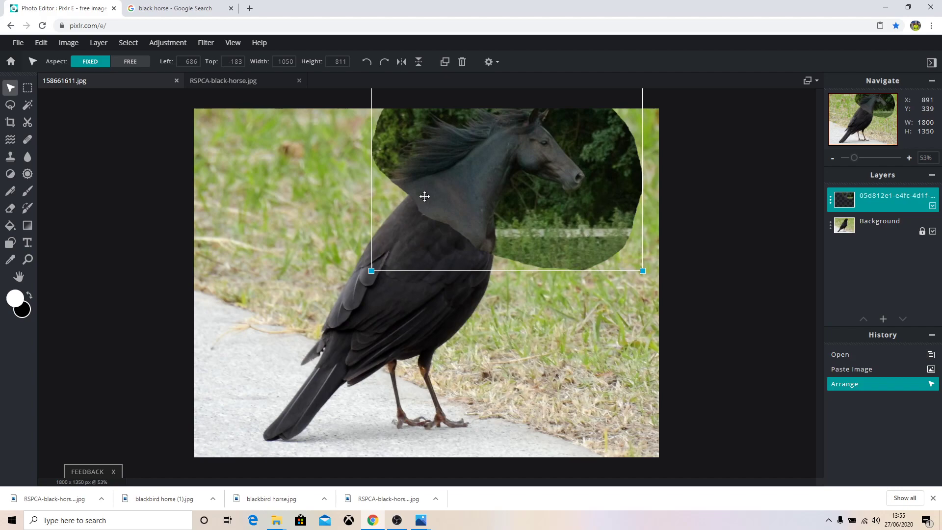
Activate the Eraser with the soft 40 px brush at 100% opacity and look over its brush options.
{"action": "left_click", "coordinate": [11, 210]}
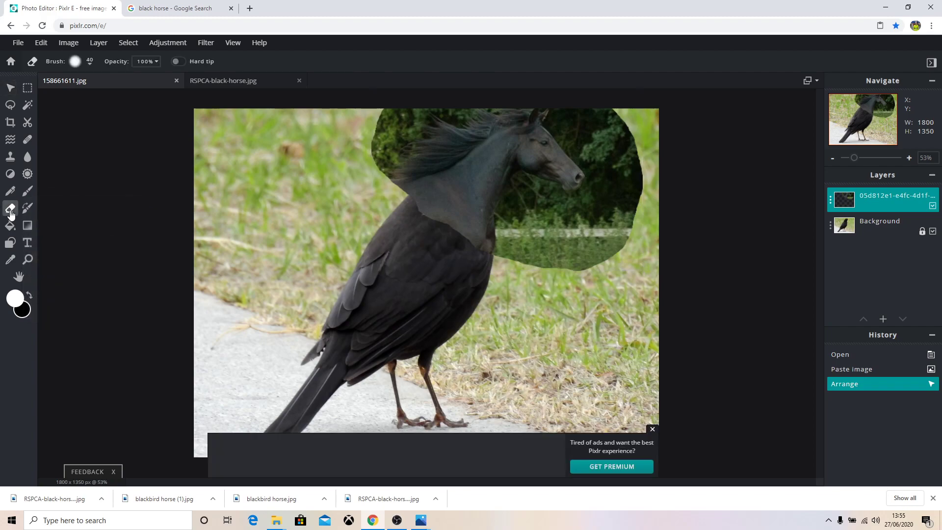
{"action": "left_click", "coordinate": [89, 66]}
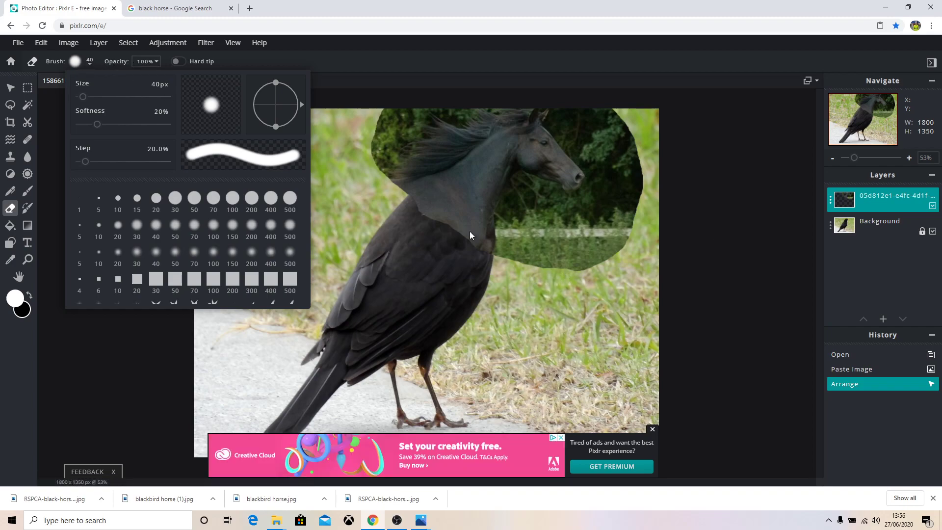
{"action": "left_click", "coordinate": [370, 92]}
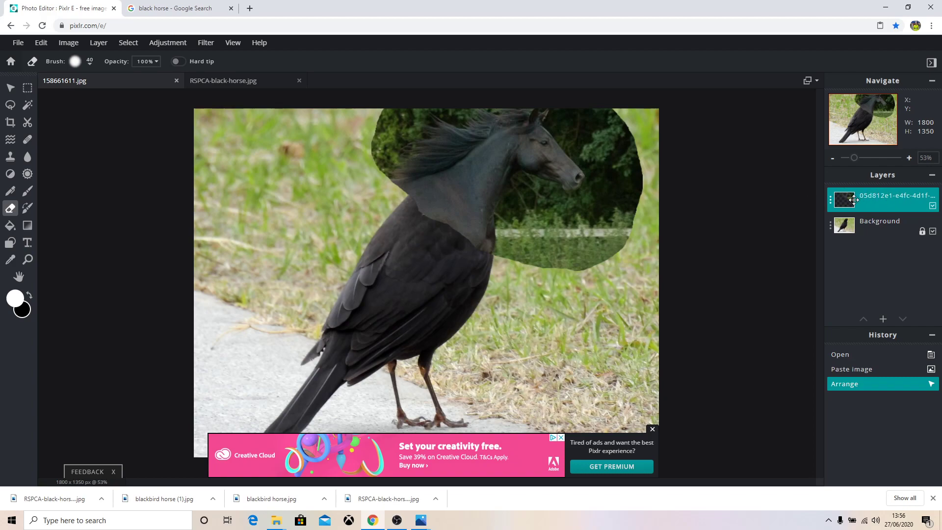
Try a short eraser stroke on the Background layer just below the horse cutout, and undo it.
{"action": "left_click", "coordinate": [885, 223]}
{"action": "left_click", "coordinate": [882, 203]}
{"action": "left_click", "coordinate": [886, 224]}
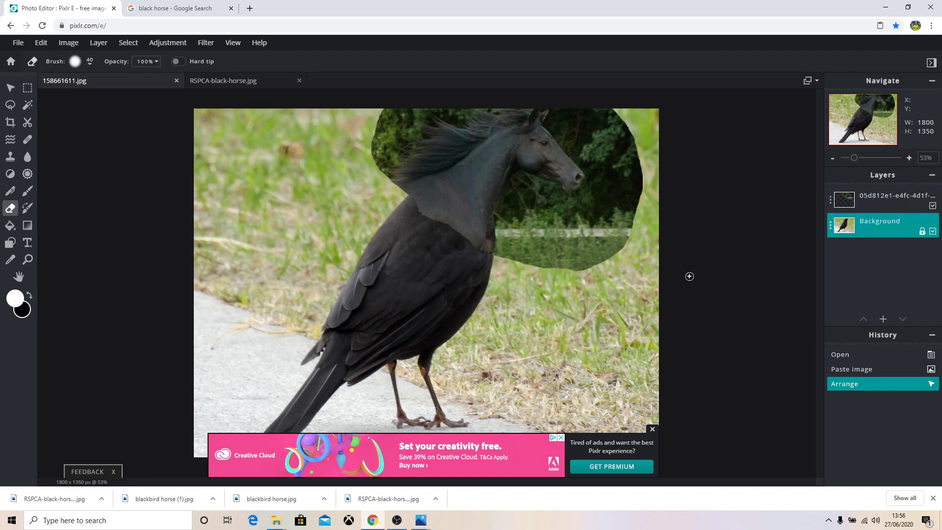
{"action": "mouse_move", "coordinate": [539, 256]}
{"action": "left_mouse_down"}
{"action": "mouse_move", "coordinate": [531, 297]}
{"action": "mouse_move", "coordinate": [537, 246]}
{"action": "left_mouse_up"}
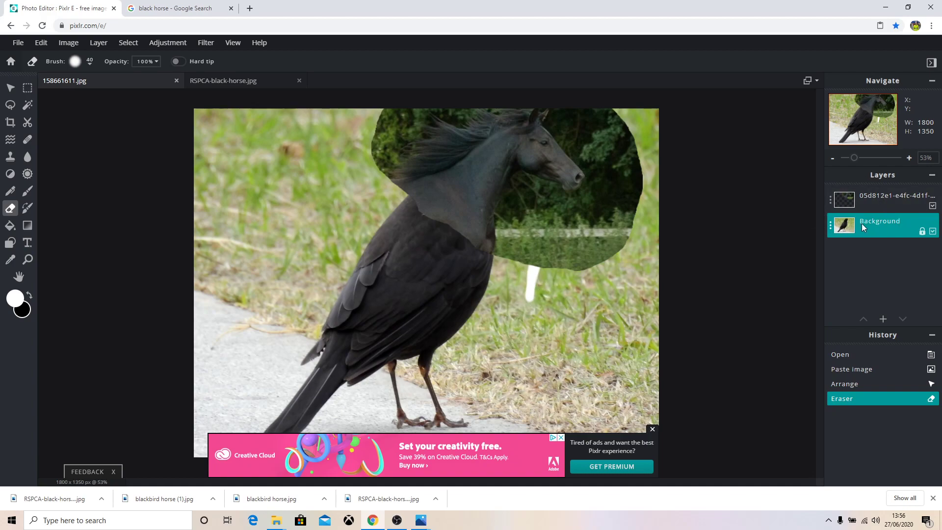
{"action": "left_click", "coordinate": [41, 45]}
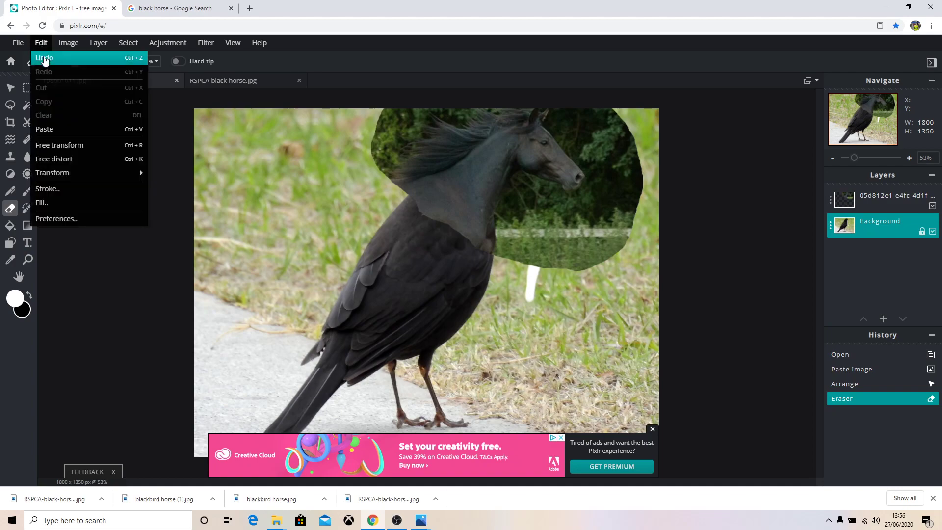
{"action": "left_click", "coordinate": [43, 60]}
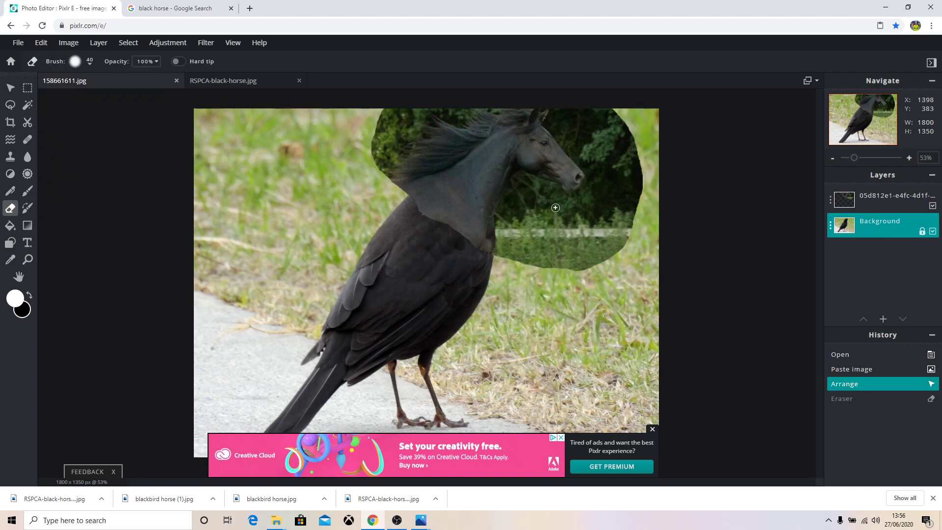
On the pasted horse layer, erase the surroundings closely along the horse's throat, face and mane with the 40 px eraser.
{"action": "left_click", "coordinate": [885, 200]}
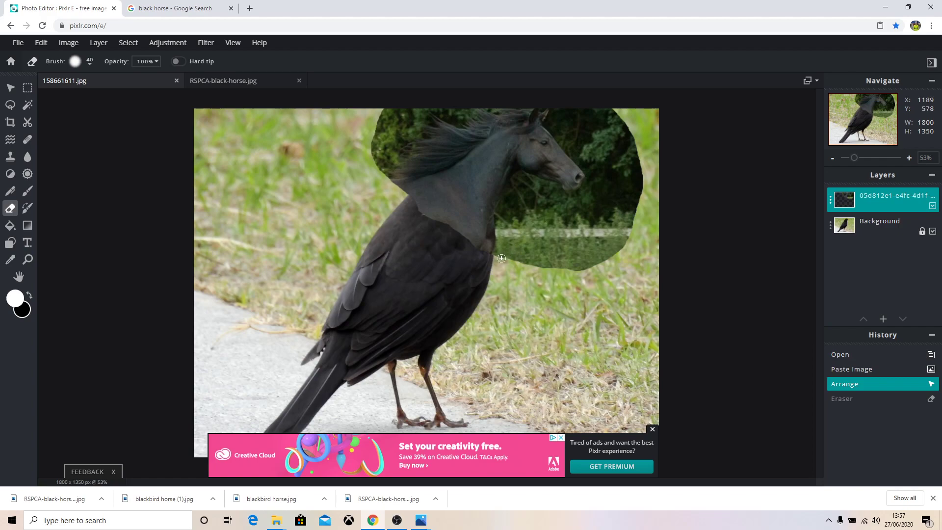
{"action": "mouse_move", "coordinate": [498, 248]}
{"action": "left_mouse_down"}
{"action": "mouse_move", "coordinate": [499, 209]}
{"action": "mouse_move", "coordinate": [523, 176]}
{"action": "mouse_move", "coordinate": [569, 194]}
{"action": "mouse_move", "coordinate": [585, 189]}
{"action": "mouse_move", "coordinate": [592, 169]}
{"action": "mouse_move", "coordinate": [549, 129]}
{"action": "mouse_move", "coordinate": [558, 102]}
{"action": "left_mouse_up"}
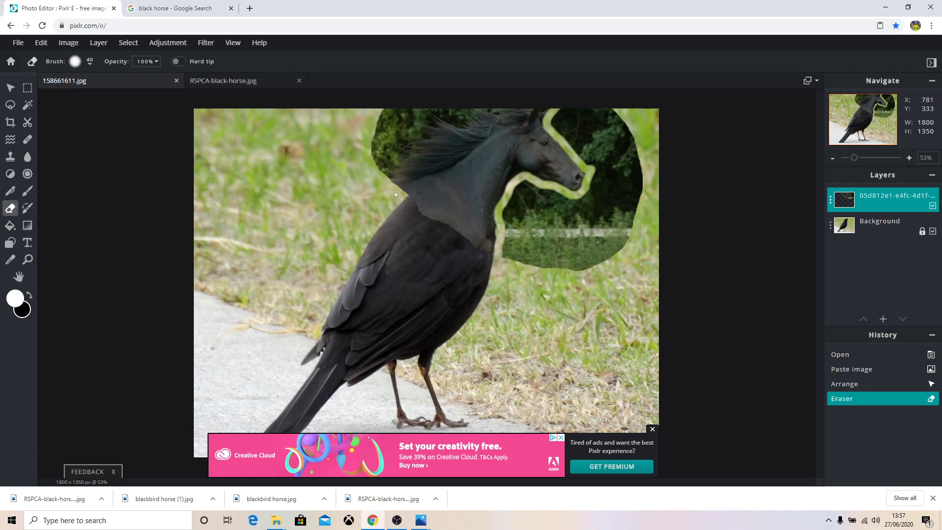
{"action": "mouse_move", "coordinate": [406, 192]}
{"action": "left_mouse_down"}
{"action": "mouse_move", "coordinate": [405, 172]}
{"action": "mouse_move", "coordinate": [391, 191]}
{"action": "mouse_move", "coordinate": [407, 179]}
{"action": "mouse_move", "coordinate": [398, 186]}
{"action": "mouse_move", "coordinate": [413, 149]}
{"action": "mouse_move", "coordinate": [377, 176]}
{"action": "mouse_move", "coordinate": [396, 165]}
{"action": "mouse_move", "coordinate": [390, 182]}
{"action": "mouse_move", "coordinate": [402, 163]}
{"action": "mouse_move", "coordinate": [405, 171]}
{"action": "mouse_move", "coordinate": [420, 126]}
{"action": "mouse_move", "coordinate": [443, 124]}
{"action": "mouse_move", "coordinate": [435, 113]}
{"action": "mouse_move", "coordinate": [445, 125]}
{"action": "mouse_move", "coordinate": [478, 115]}
{"action": "mouse_move", "coordinate": [441, 121]}
{"action": "mouse_move", "coordinate": [477, 114]}
{"action": "mouse_move", "coordinate": [434, 105]}
{"action": "mouse_move", "coordinate": [375, 131]}
{"action": "mouse_move", "coordinate": [347, 172]}
{"action": "mouse_move", "coordinate": [416, 121]}
{"action": "mouse_move", "coordinate": [348, 194]}
{"action": "mouse_move", "coordinate": [420, 105]}
{"action": "mouse_move", "coordinate": [392, 152]}
{"action": "left_mouse_up"}
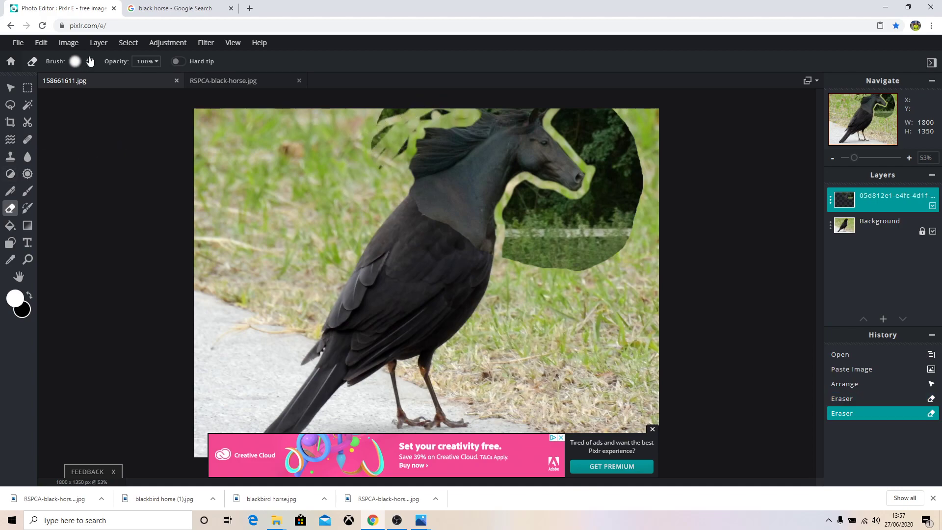
Set the eraser size to 404 px and erase the remaining dark foliage below and in front of the horse's face.
{"action": "left_click", "coordinate": [89, 63]}
{"action": "left_click_drag", "start_coordinate": [83, 97], "coordinate": [115, 97]}
{"action": "left_click", "coordinate": [586, 288]}
{"action": "left_click", "coordinate": [590, 275]}
{"action": "left_click", "coordinate": [597, 261]}
{"action": "left_click", "coordinate": [607, 249]}
{"action": "left_click", "coordinate": [612, 239]}
{"action": "left_click", "coordinate": [558, 278]}
{"action": "left_click", "coordinate": [543, 275]}
{"action": "left_click", "coordinate": [546, 255]}
{"action": "left_click", "coordinate": [541, 241]}
{"action": "left_click", "coordinate": [539, 225]}
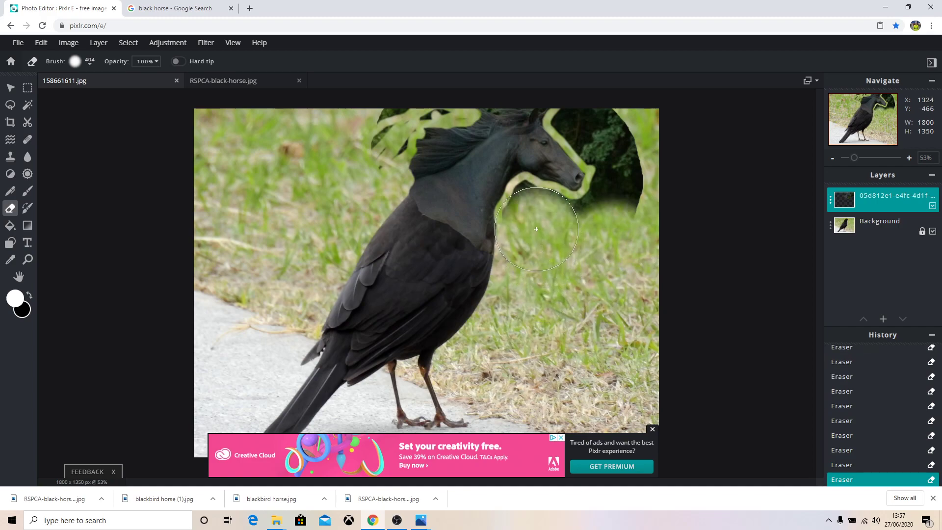
{"action": "left_click", "coordinate": [543, 218]}
{"action": "left_click", "coordinate": [574, 240]}
{"action": "left_click", "coordinate": [593, 238]}
{"action": "left_click", "coordinate": [644, 210]}
{"action": "left_click", "coordinate": [630, 196]}
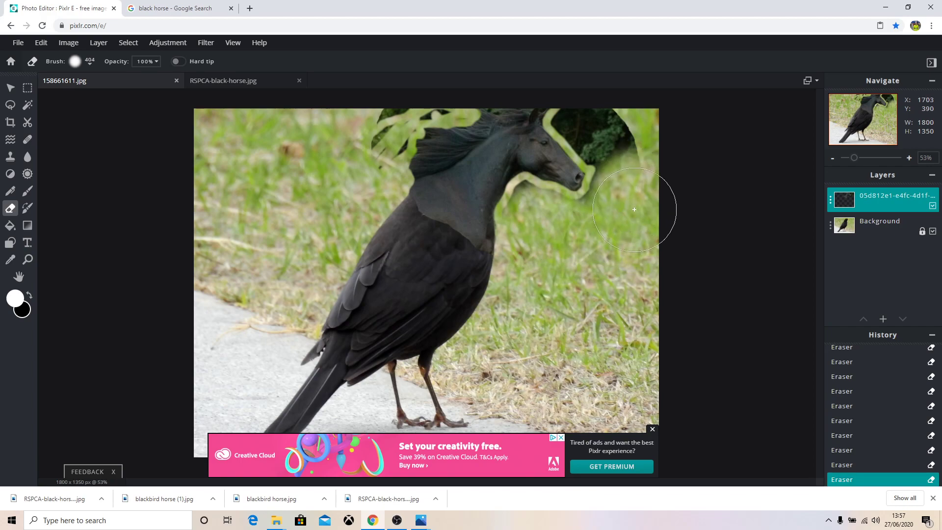
{"action": "left_click", "coordinate": [631, 188]}
{"action": "left_click", "coordinate": [642, 160]}
{"action": "left_click", "coordinate": [632, 145]}
{"action": "left_click", "coordinate": [611, 128]}
{"action": "left_click", "coordinate": [593, 122]}
{"action": "left_click", "coordinate": [590, 121]}
{"action": "left_click", "coordinate": [596, 118]}
{"action": "left_click", "coordinate": [595, 118]}
Erase the leftover foliage behind and above the horse's mane with the 404 px eraser.
{"action": "left_click", "coordinate": [352, 128]}
{"action": "left_click", "coordinate": [359, 125]}
{"action": "left_click", "coordinate": [364, 124]}
{"action": "left_click", "coordinate": [367, 135]}
{"action": "left_click", "coordinate": [376, 119]}
{"action": "left_click", "coordinate": [392, 113]}
{"action": "left_click", "coordinate": [400, 106]}
{"action": "left_click", "coordinate": [409, 94]}
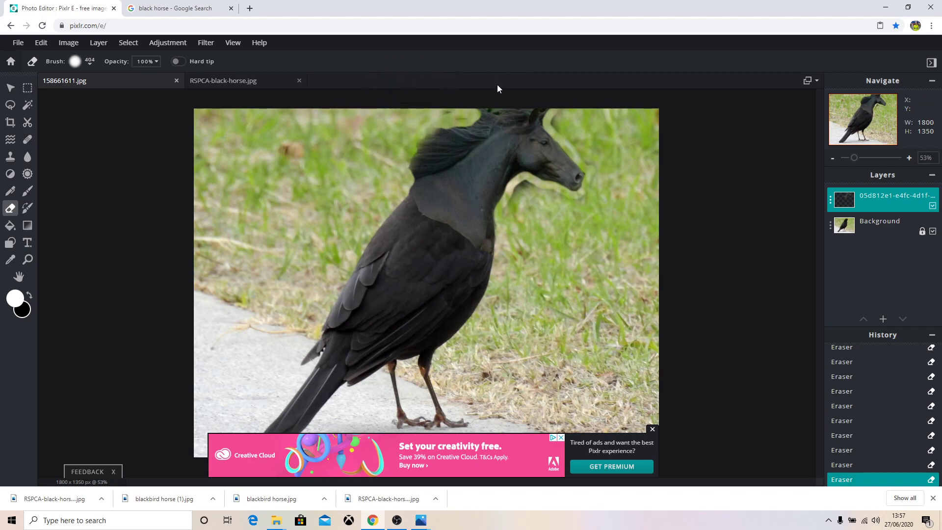
Set the eraser size to 108 px and erase the leftover fringe around the head and the hard lower edge of the neck.
{"action": "left_click", "coordinate": [86, 67]}
{"action": "left_click_drag", "start_coordinate": [114, 96], "coordinate": [90, 98]}
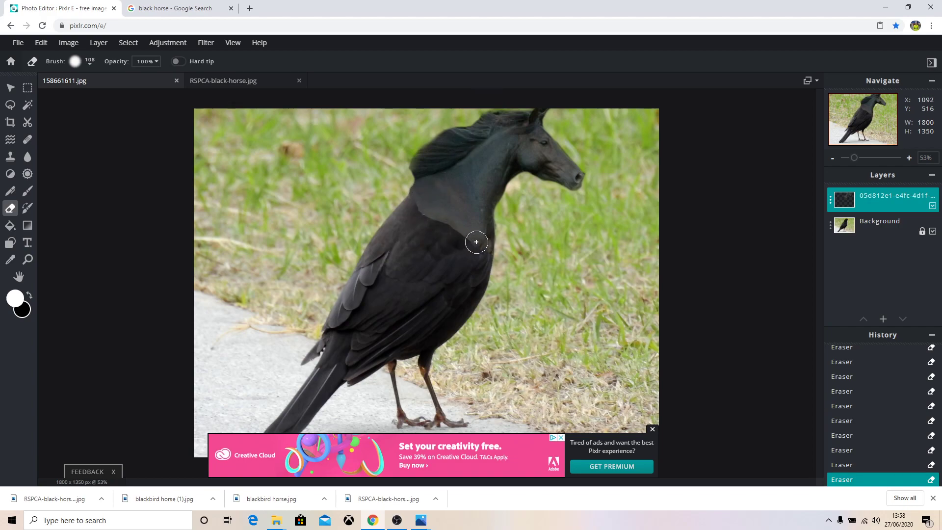
{"action": "mouse_move", "coordinate": [416, 206]}
{"action": "left_mouse_down"}
{"action": "mouse_move", "coordinate": [489, 256]}
{"action": "mouse_move", "coordinate": [473, 245]}
{"action": "left_mouse_up"}
Set the eraser opacity to 20% and softly blend the horse's neck into the blackbird's body and the mane's outer edge into the grass.
{"action": "left_click", "coordinate": [153, 63]}
{"action": "left_click", "coordinate": [117, 78]}
{"action": "left_click_drag", "start_coordinate": [107, 80], "coordinate": [92, 78]}
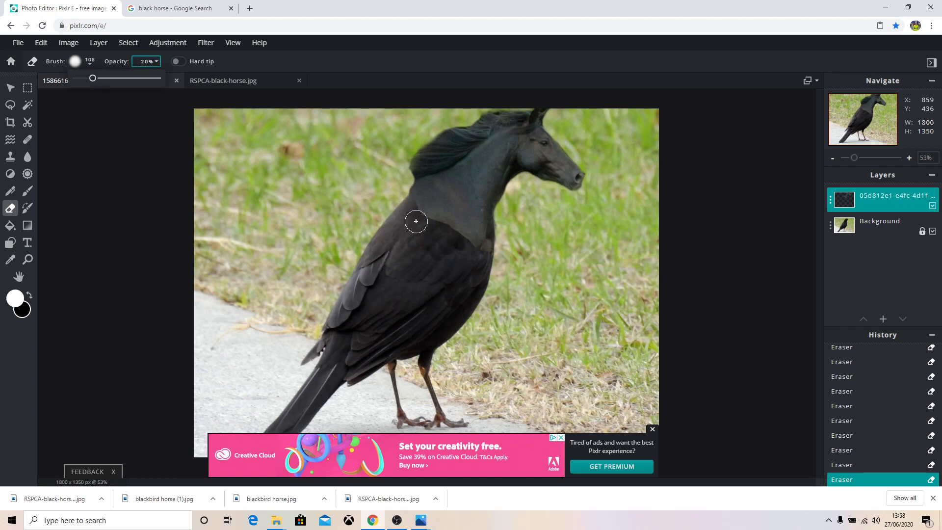
{"action": "mouse_move", "coordinate": [424, 213]}
{"action": "left_mouse_down"}
{"action": "mouse_move", "coordinate": [481, 248]}
{"action": "mouse_move", "coordinate": [482, 234]}
{"action": "mouse_move", "coordinate": [456, 237]}
{"action": "mouse_move", "coordinate": [417, 206]}
{"action": "mouse_move", "coordinate": [416, 185]}
{"action": "mouse_move", "coordinate": [407, 188]}
{"action": "mouse_move", "coordinate": [408, 146]}
{"action": "mouse_move", "coordinate": [439, 133]}
{"action": "mouse_move", "coordinate": [406, 148]}
{"action": "mouse_move", "coordinate": [408, 160]}
{"action": "mouse_move", "coordinate": [394, 167]}
{"action": "mouse_move", "coordinate": [500, 102]}
{"action": "left_mouse_up"}
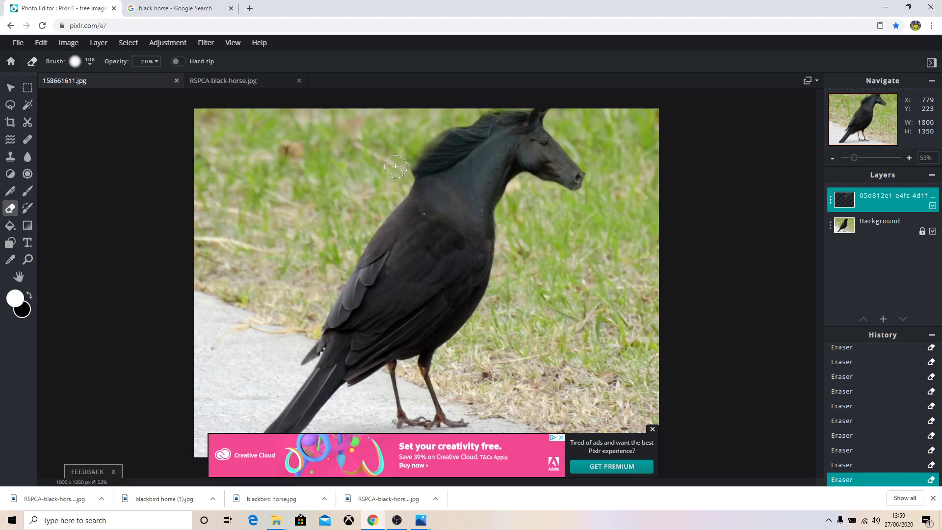
{"action": "mouse_move", "coordinate": [406, 175]}
{"action": "left_mouse_down"}
{"action": "mouse_move", "coordinate": [418, 147]}
{"action": "mouse_move", "coordinate": [456, 117]}
{"action": "left_mouse_up"}
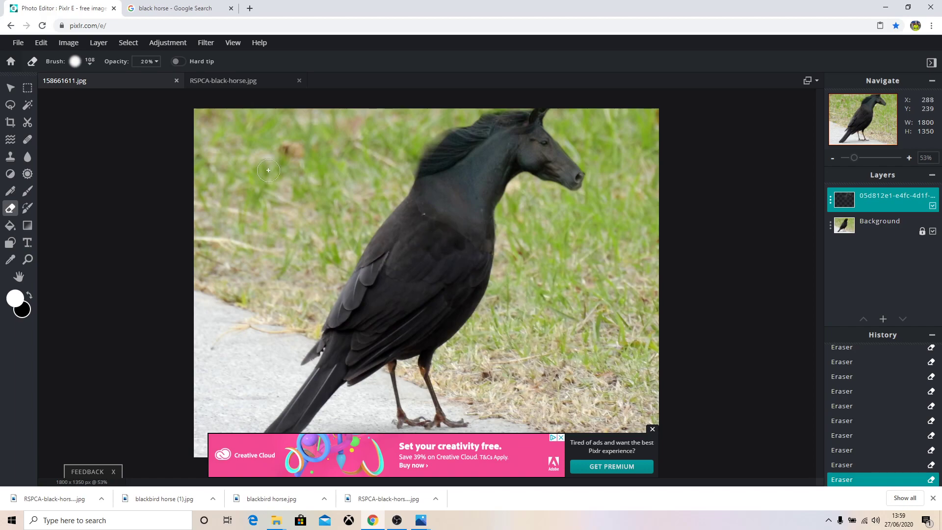
Save the image as a high-quality JPG named "blackbird horse" by downloading it, and close the save dialog.
{"action": "left_click", "coordinate": [18, 43]}
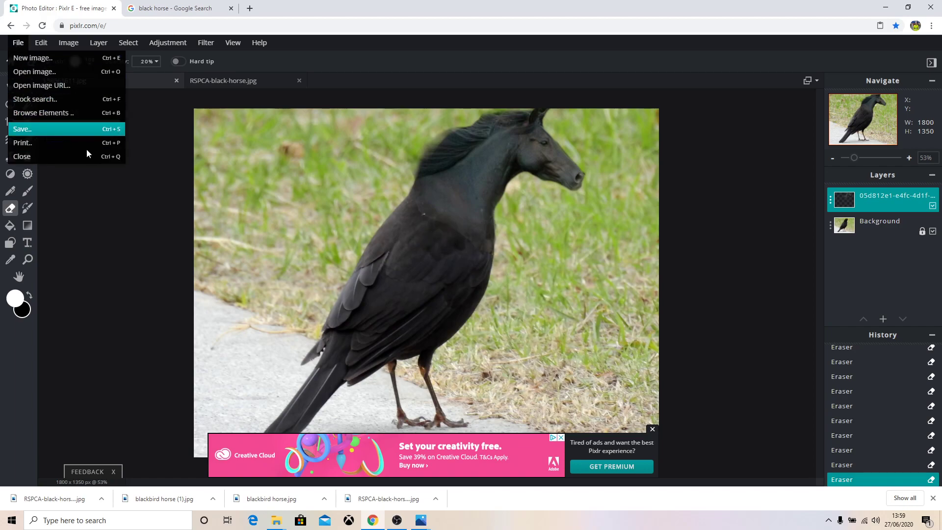
{"action": "left_click", "coordinate": [54, 130]}
{"action": "double_click", "coordinate": [517, 197]}
{"action": "key", "text": "BackSpace"}
{"action": "type", "text": "blac"}
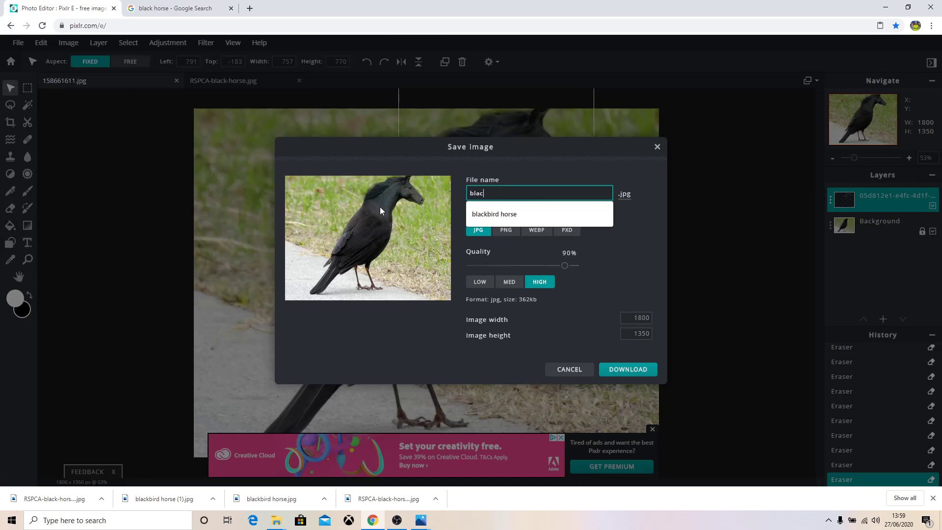
{"action": "type", "text": "kbird horse"}
{"action": "key", "text": "Return"}
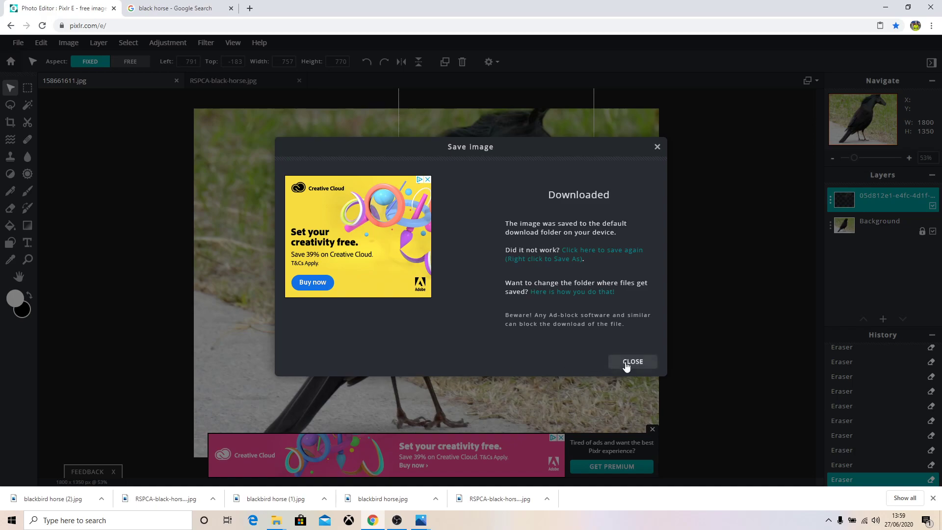
{"action": "left_click", "coordinate": [633, 362]}
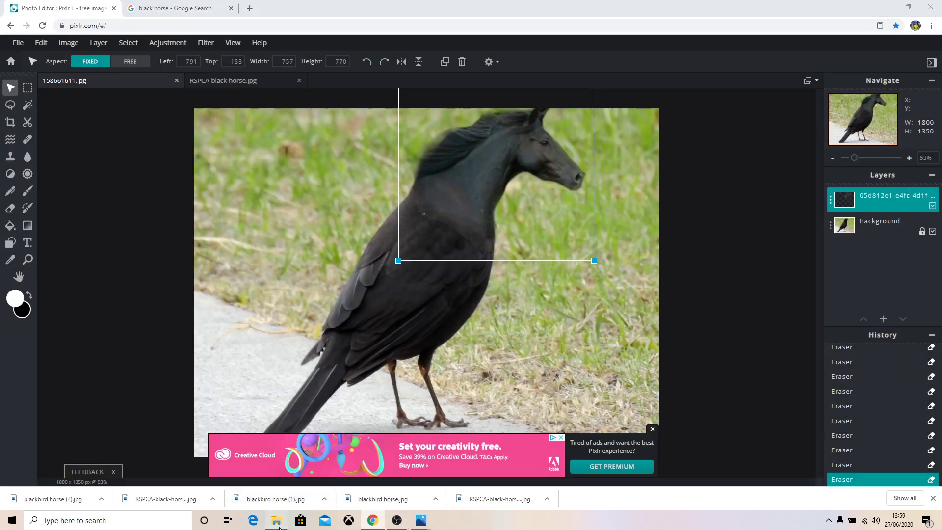
View the saved picture blackbird horse (1) from the PIXLR folder at full-screen size, and return to the editor.
{"action": "mouse_move", "coordinate": [277, 521]}
{"action": "left_click", "coordinate": [339, 471]}
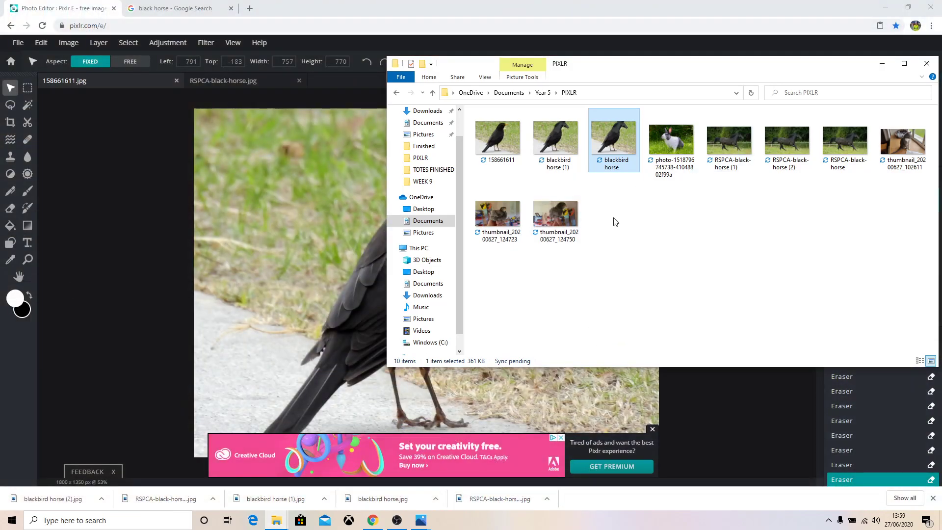
{"action": "double_click", "coordinate": [564, 137]}
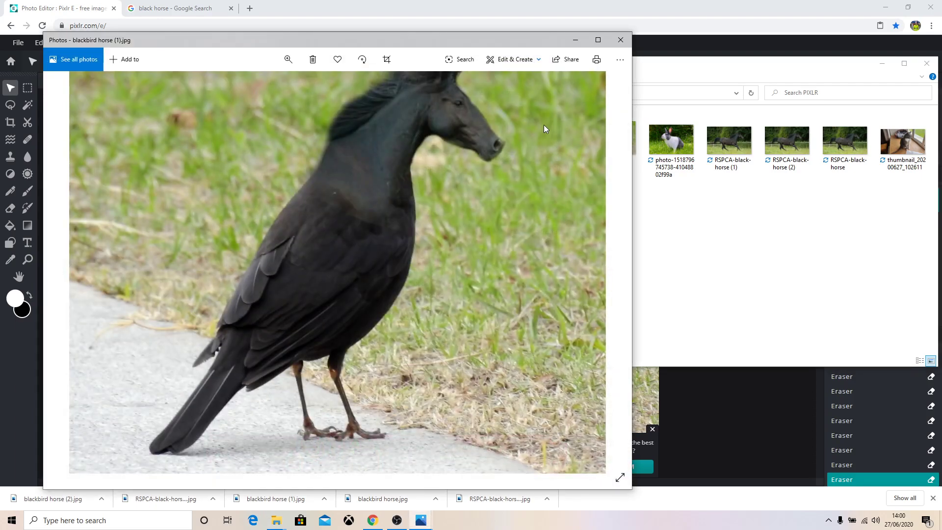
{"action": "left_click", "coordinate": [597, 43]}
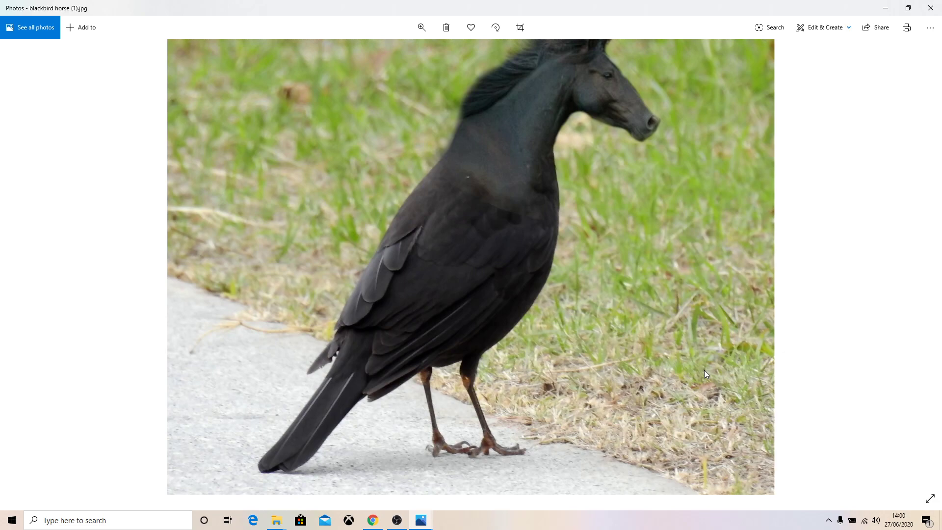
{"action": "left_click", "coordinate": [935, 5]}
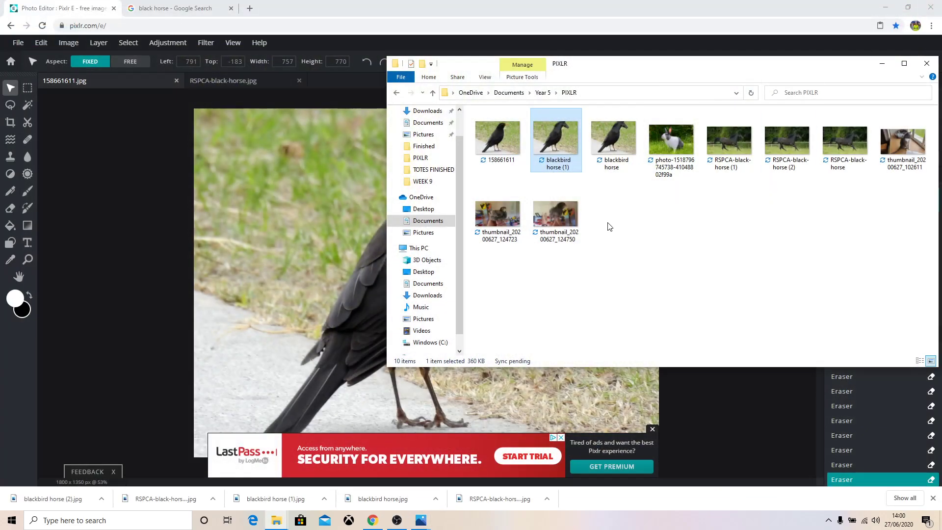
{"action": "left_click", "coordinate": [927, 64]}
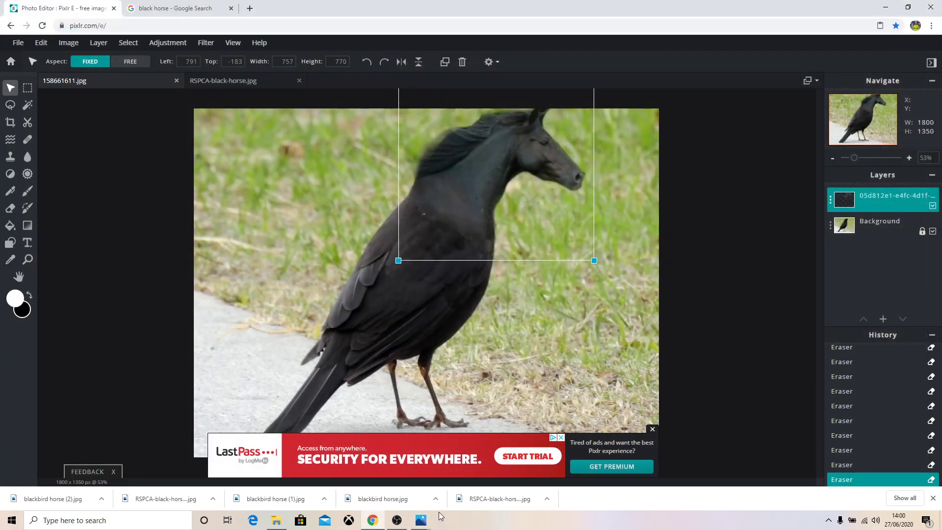
{"action": "left_click", "coordinate": [397, 520]}
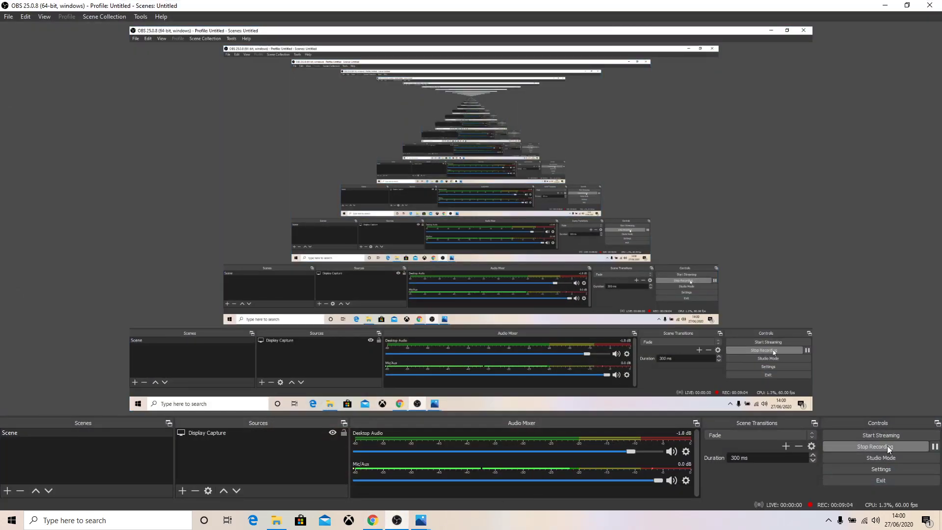